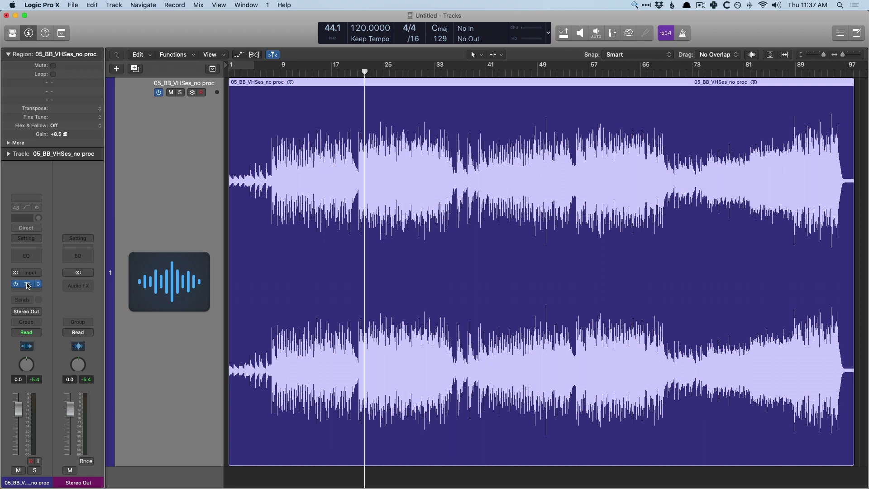
Open the Ozone 9 plugin on the track, centre its window, and show the Reference panel.
click(28, 286)
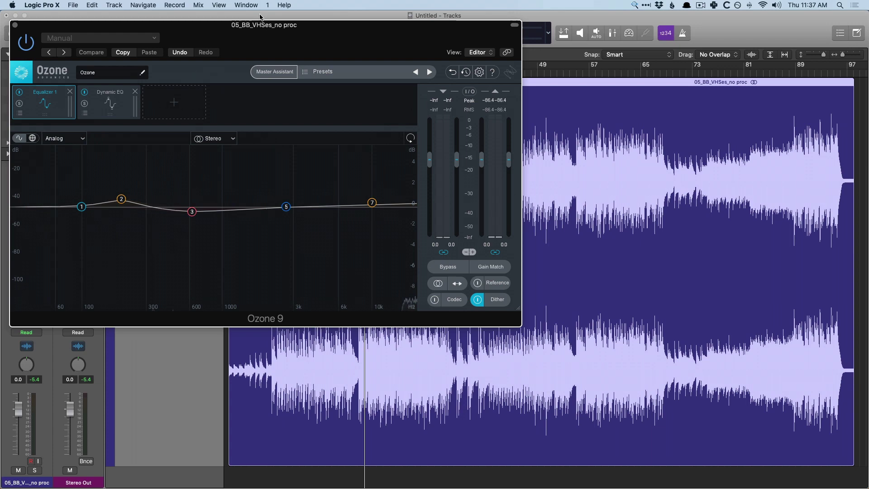
drag(288, 41, 430, 116)
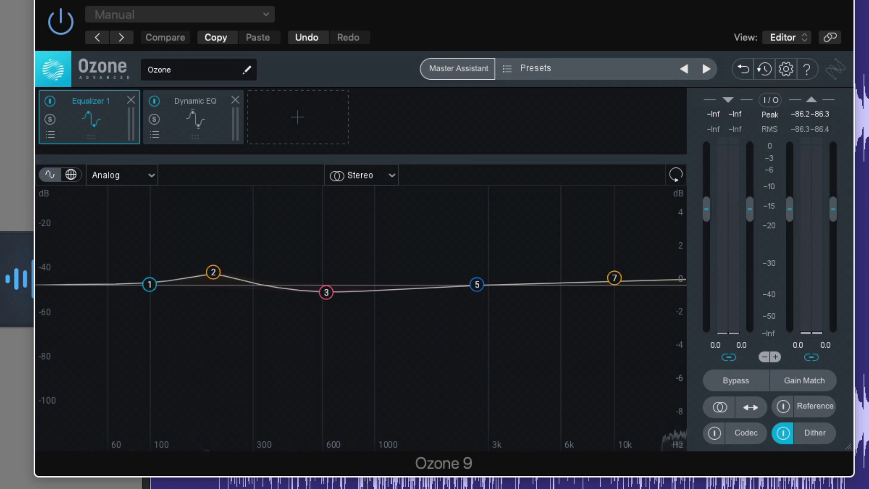
click(816, 404)
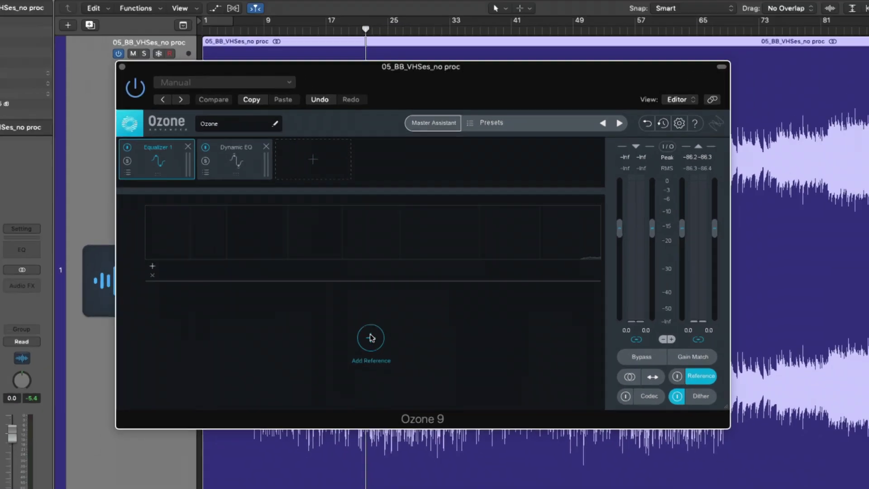
Add '03 Legend Has It.m4a' from iTunes Media > Run The Jewels > Run the Jewels 3 as reference.
click(374, 362)
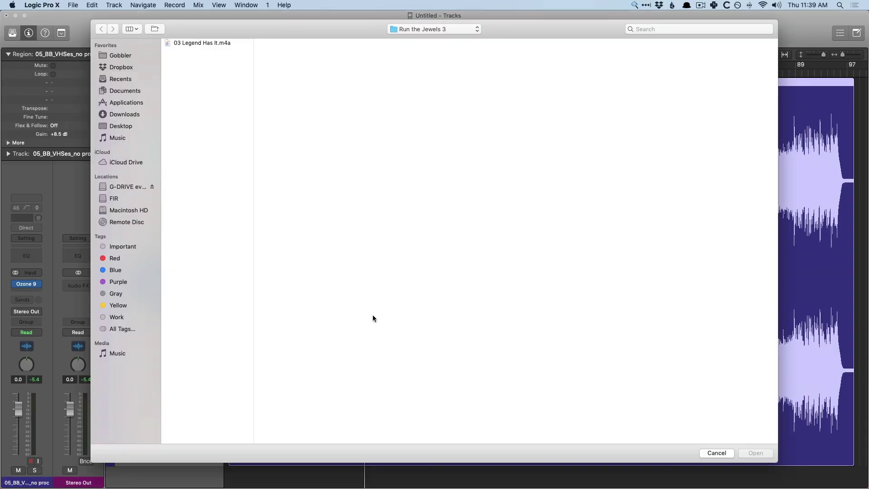
click(111, 139)
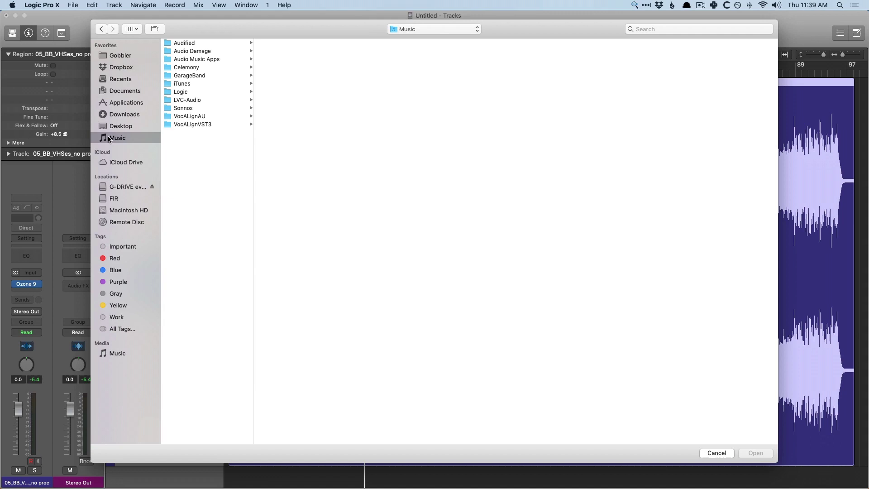
click(186, 86)
click(275, 76)
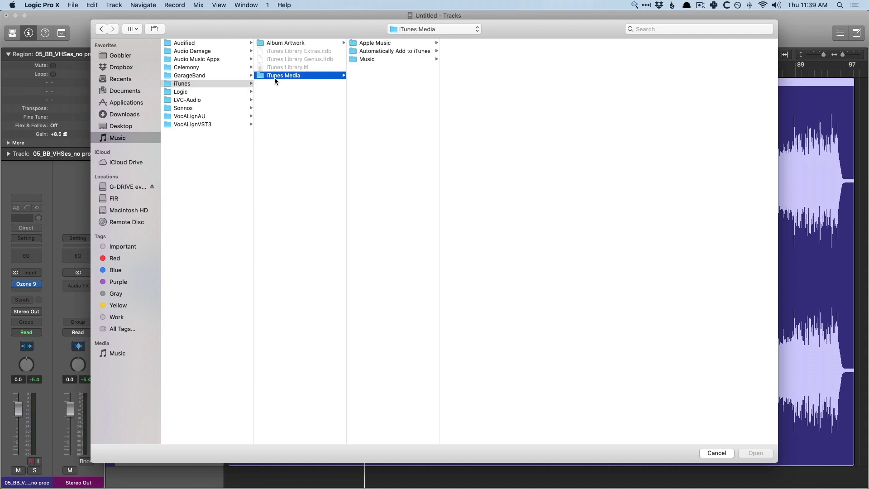
click(380, 57)
scroll(496, 170, down, 3)
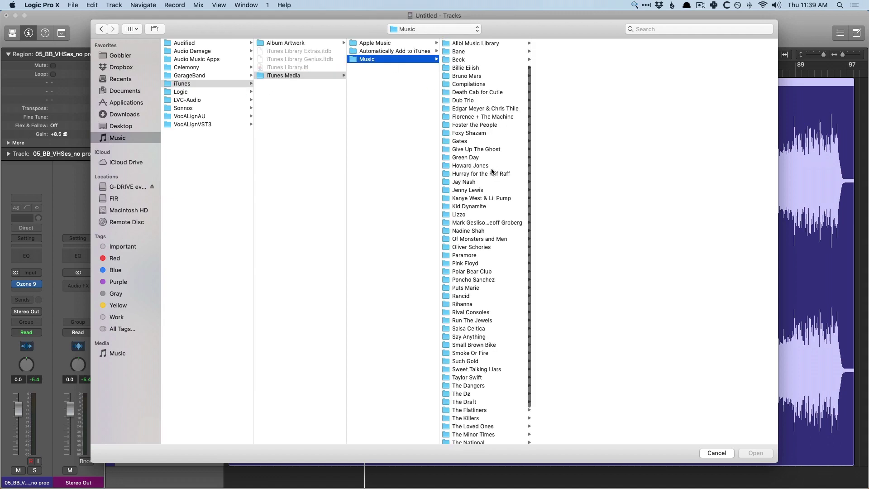
click(489, 322)
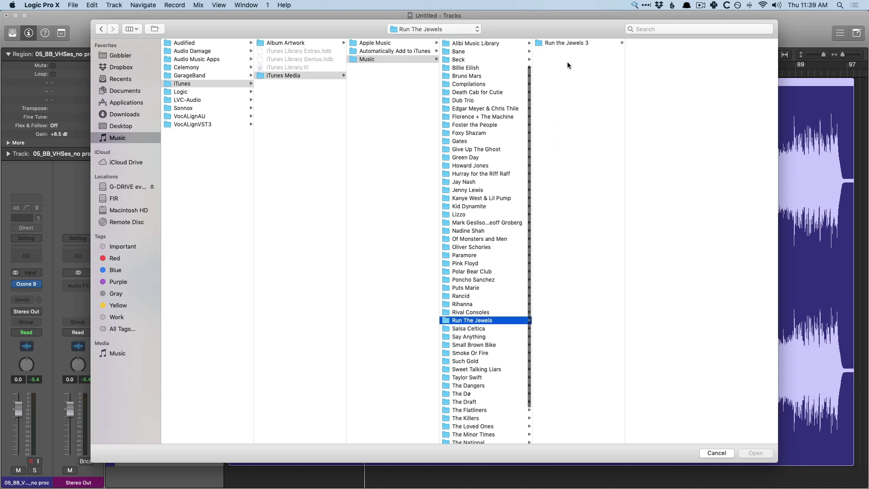
click(567, 43)
click(661, 44)
click(752, 454)
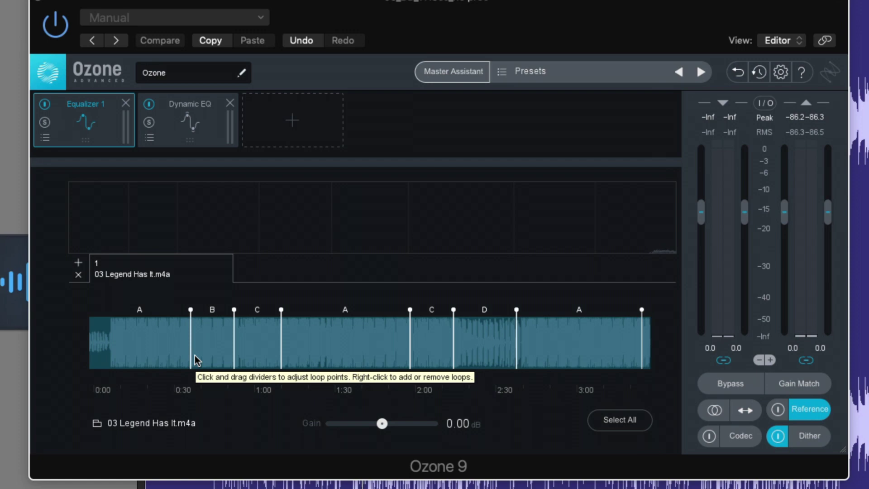
Loop the reference's middle A section (1:06–2:02) and set its gain to -7.97 dB.
click(204, 333)
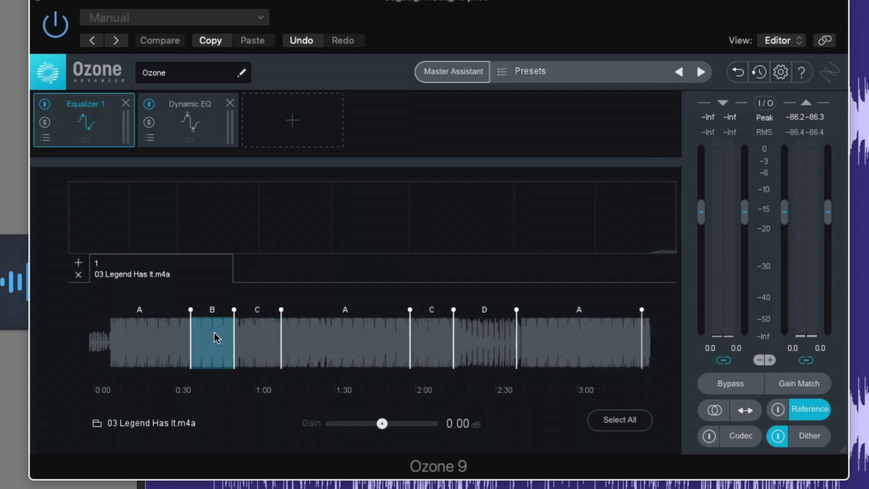
click(252, 331)
click(324, 335)
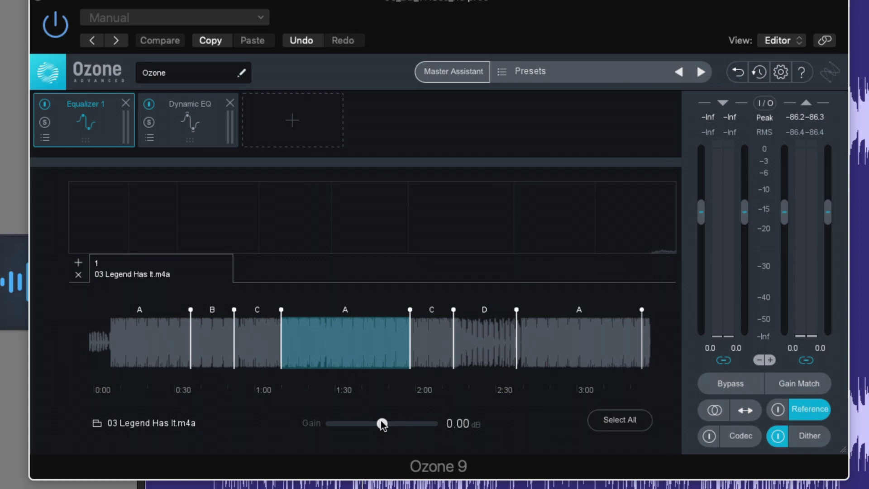
drag(382, 425, 349, 426)
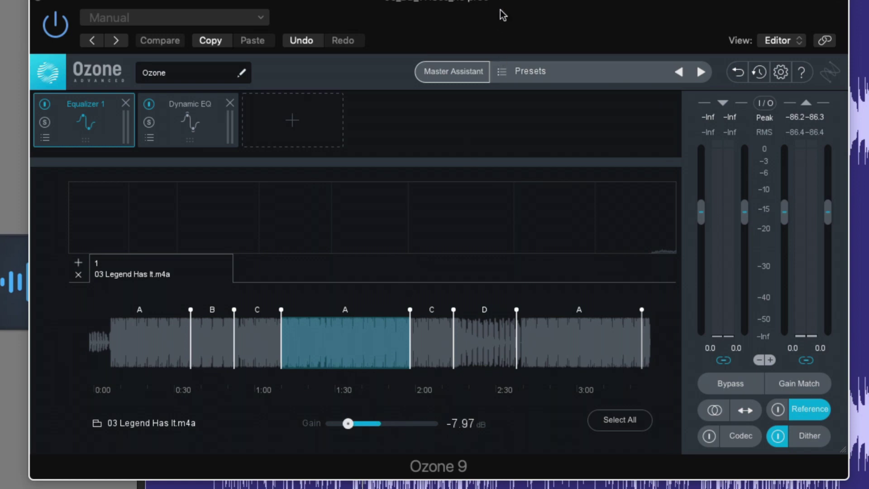
drag(500, 12, 452, 55)
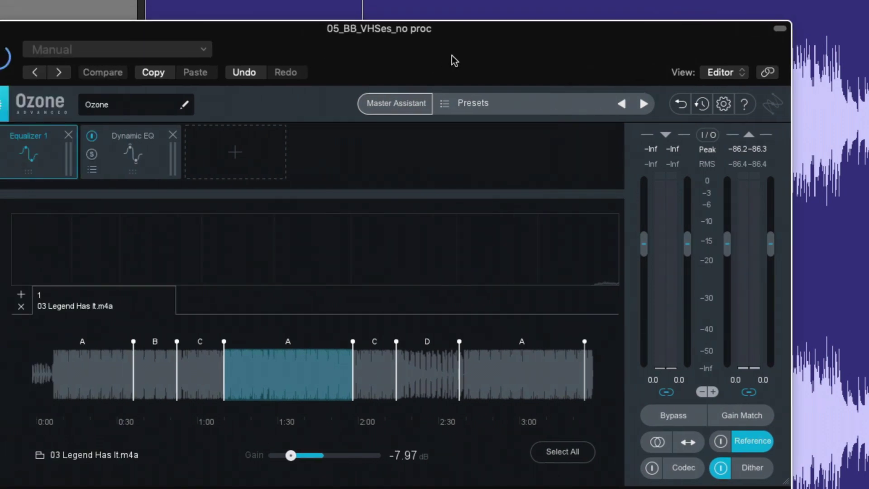
Move the A loop's start slightly earlier, then A/B the reference against the mix.
scroll(219, 366, up, 6)
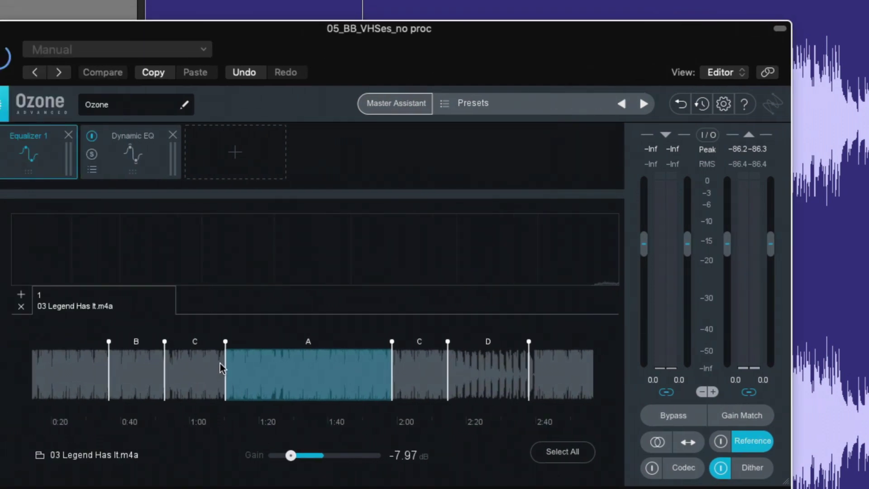
scroll(218, 357, up, 2)
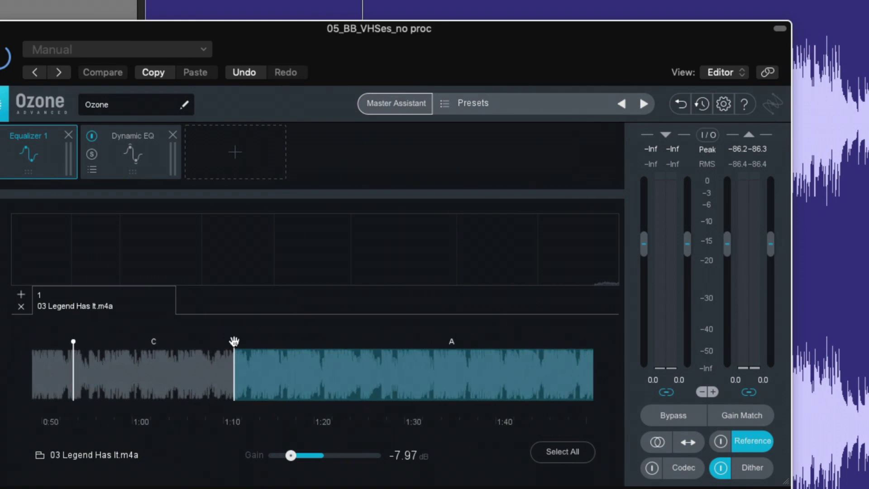
drag(234, 342, 204, 342)
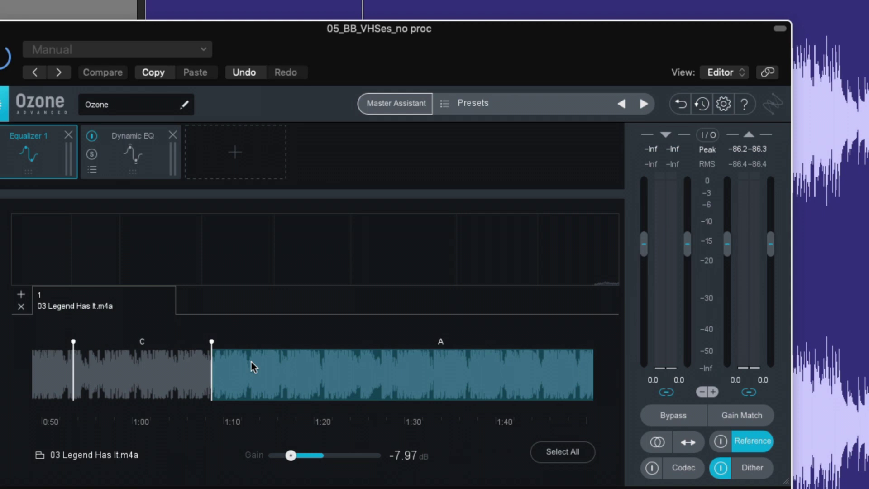
scroll(252, 360, down, 4)
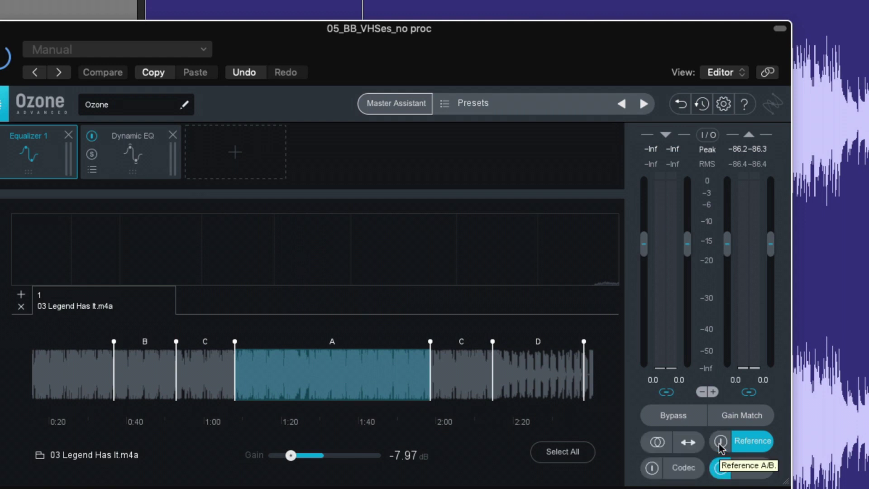
click(721, 442)
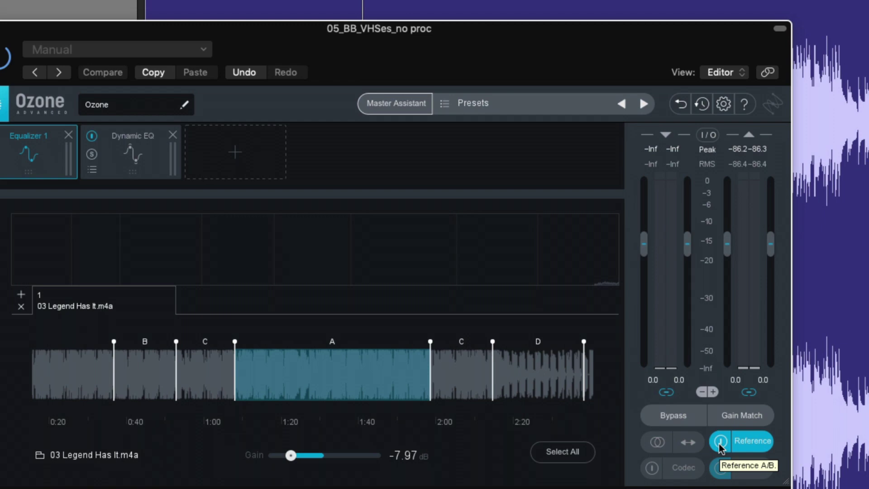
click(721, 443)
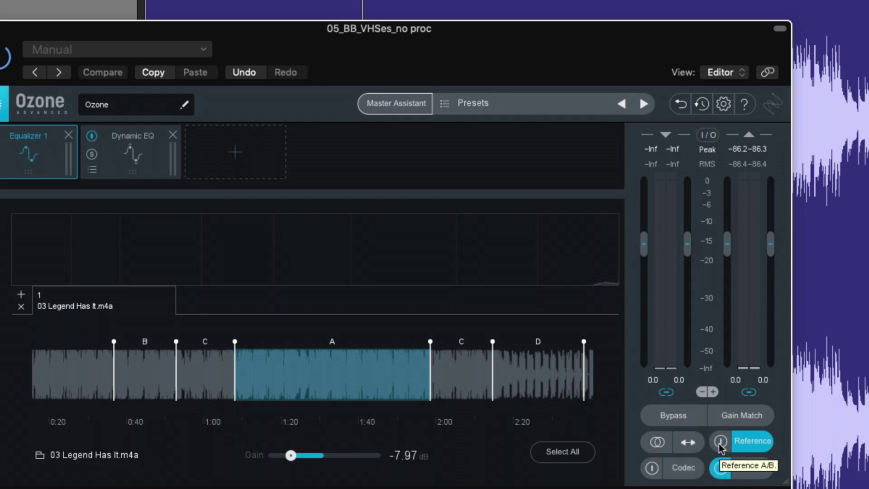
Enable Codec Preview with MP3 at 320 kbps and play the mix.
click(682, 468)
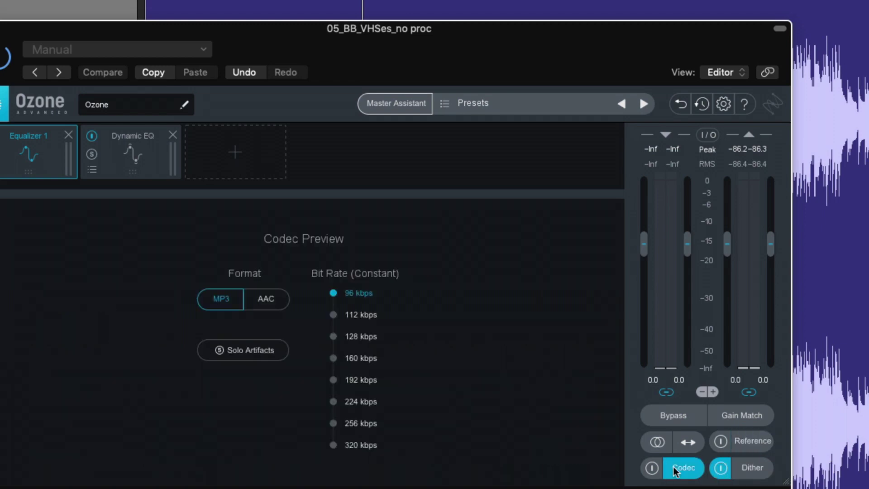
drag(507, 49, 509, 9)
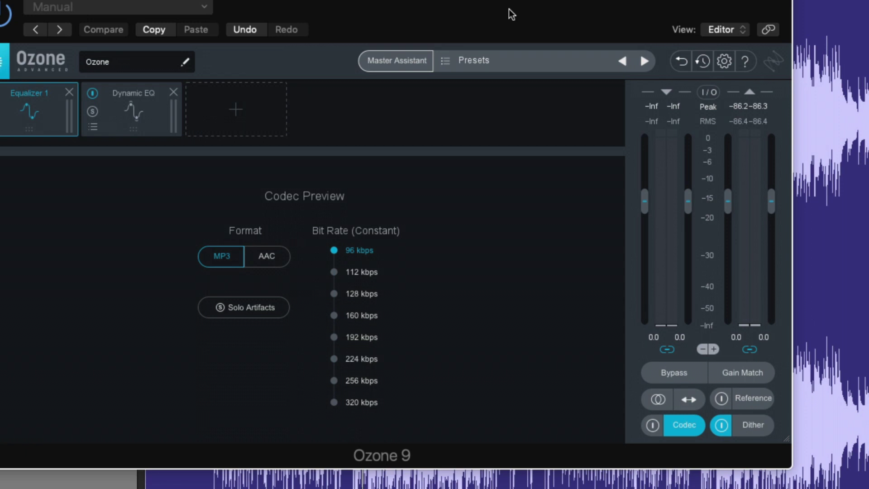
click(334, 402)
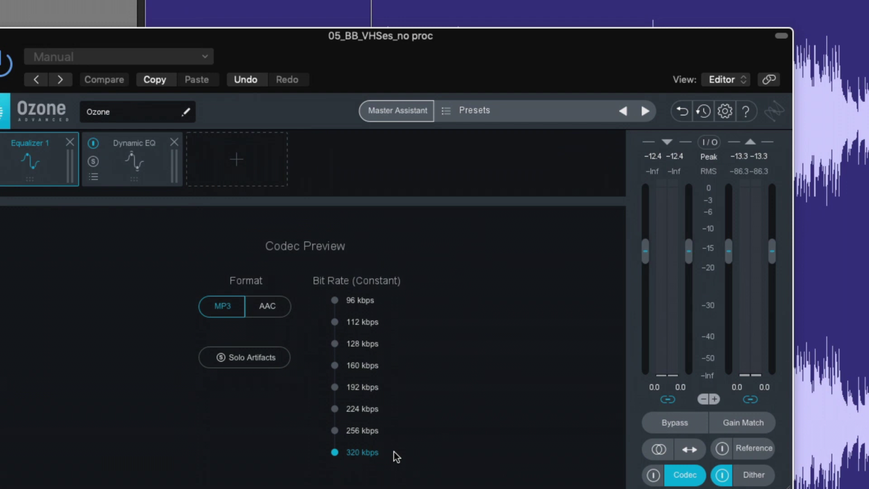
click(654, 475)
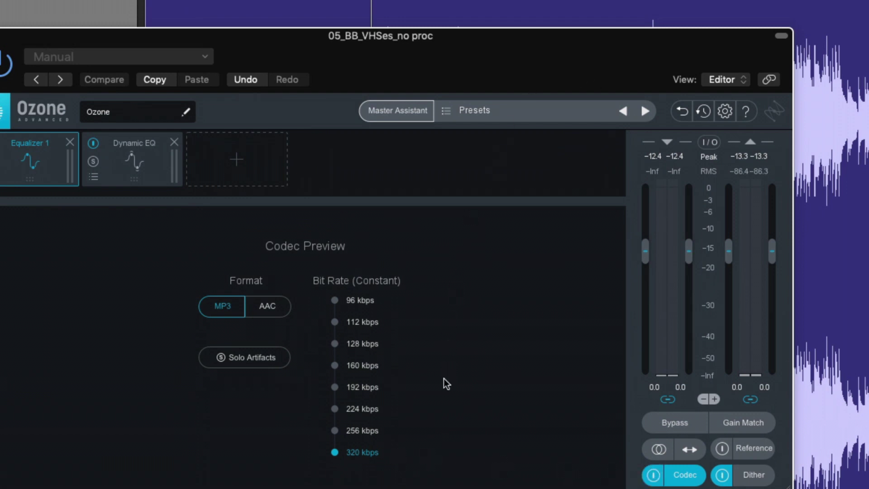
key(space)
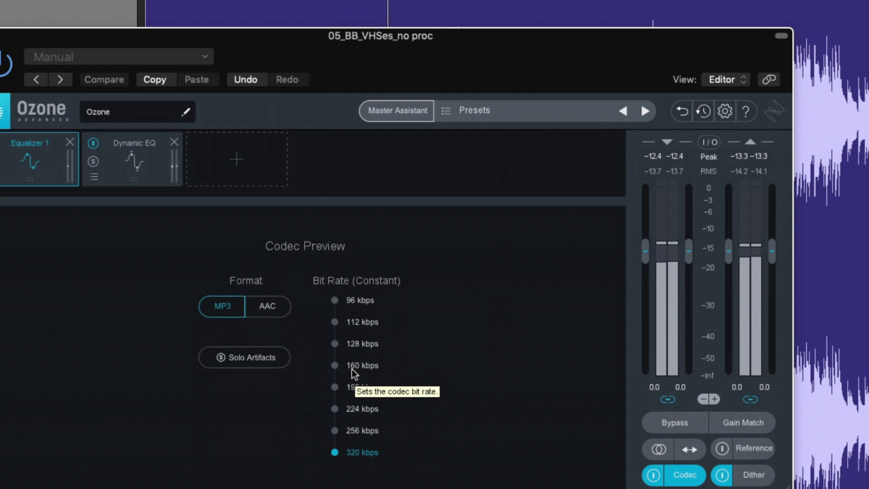
Drop the codec bit rate to 96 kbps and audition Solo Artifacts on and off.
click(353, 300)
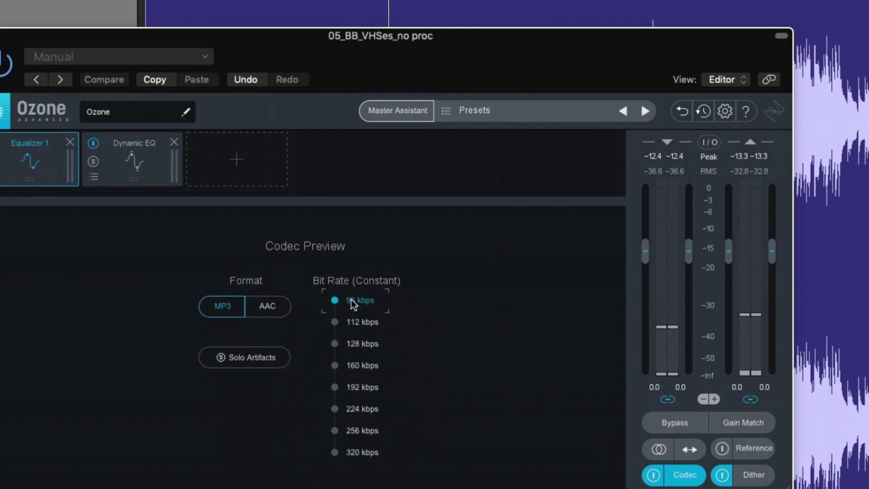
key(space)
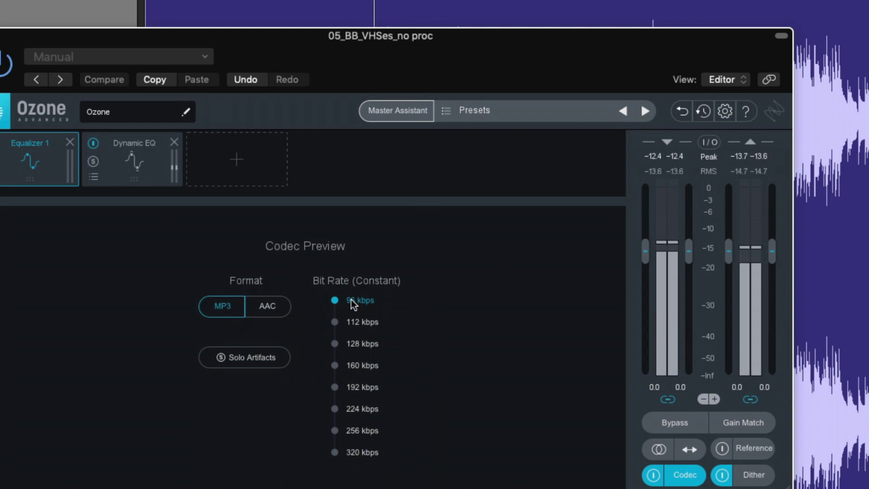
click(352, 300)
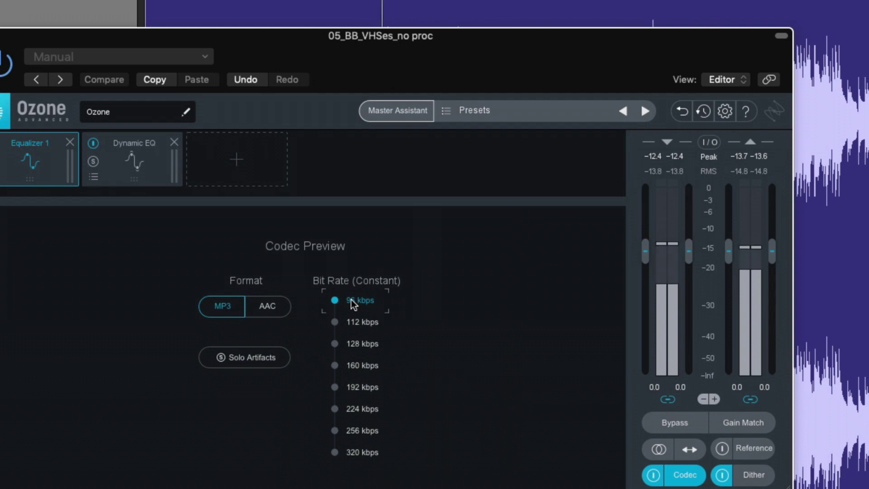
click(256, 365)
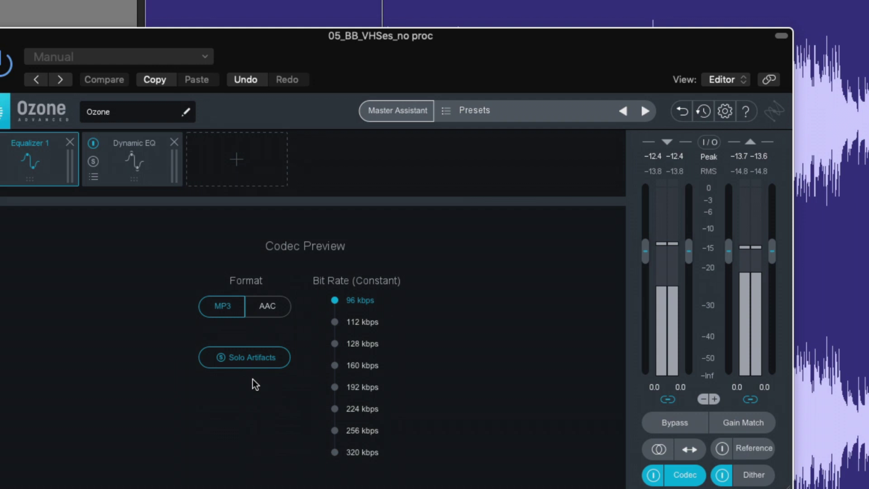
click(244, 367)
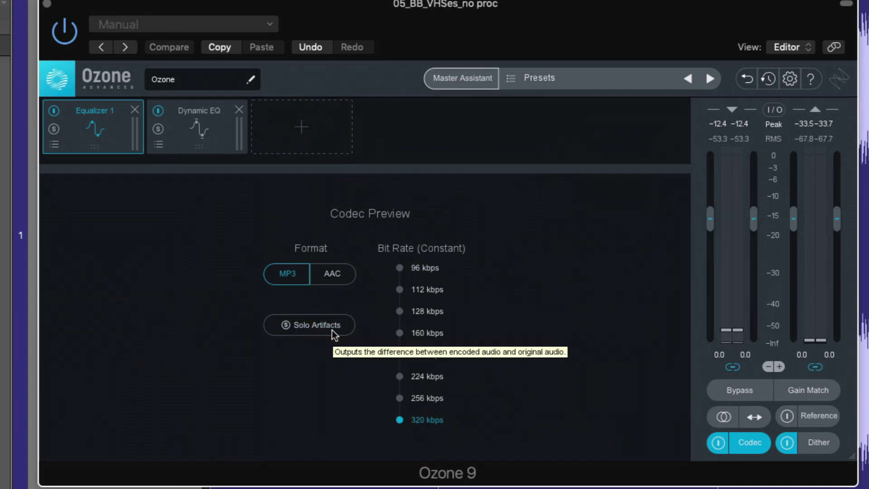
Turn off Codec Preview, show MBIT+ Dither, and cancel the Bounce dialog after checking its dithering options.
click(718, 442)
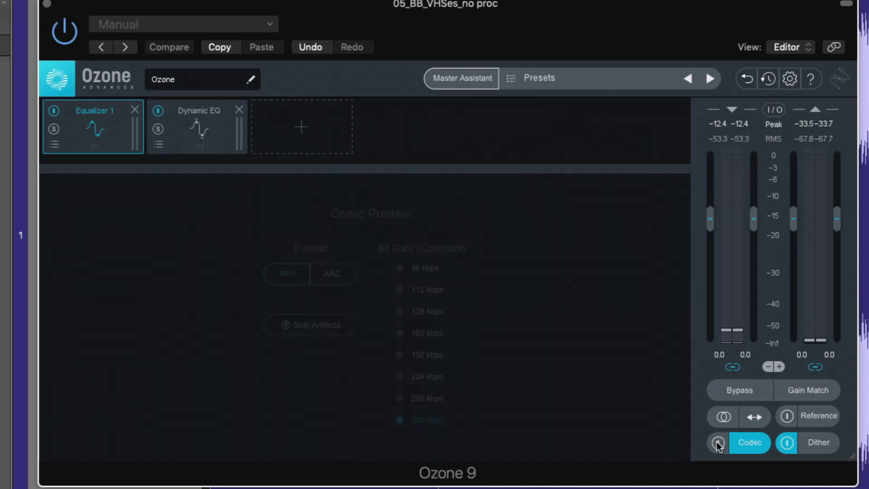
click(818, 443)
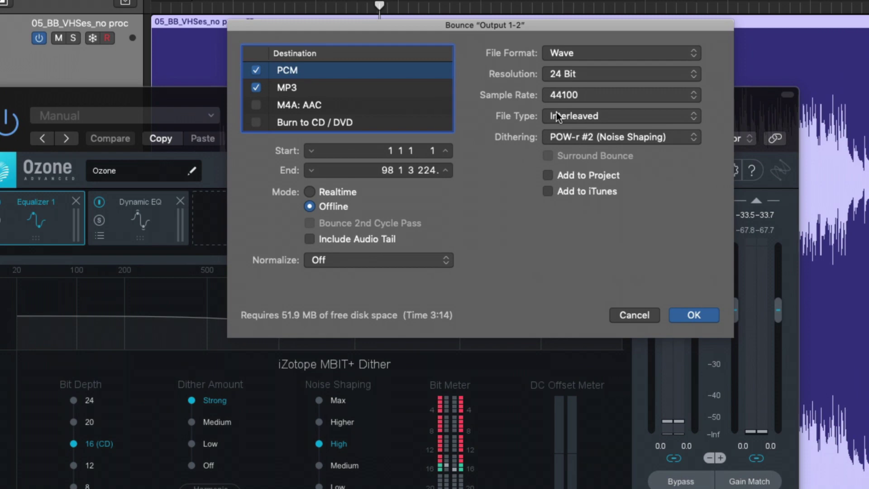
click(566, 137)
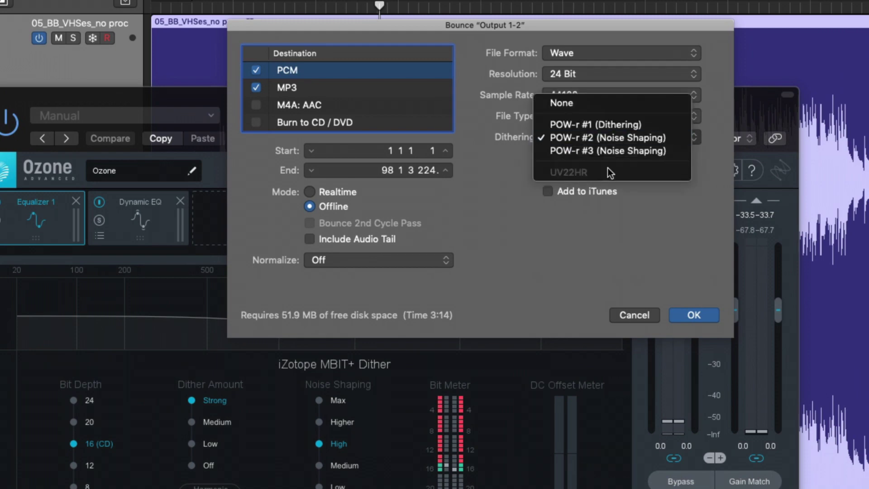
click(629, 315)
click(614, 317)
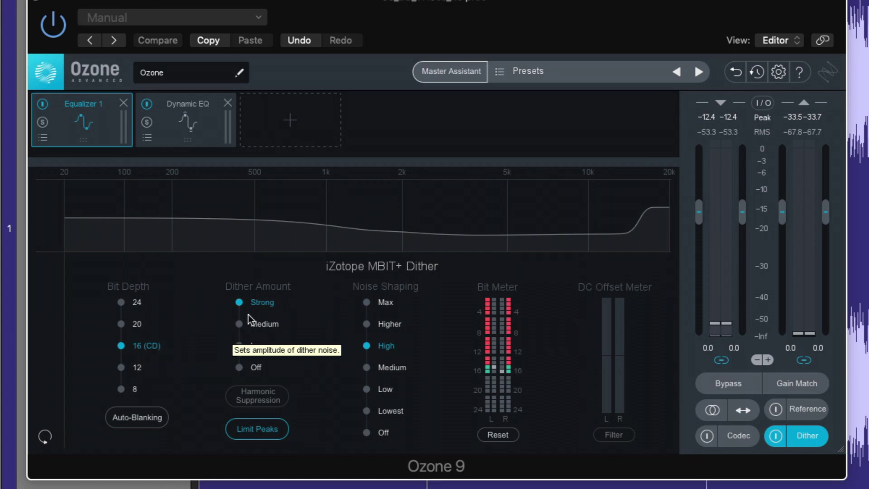
click(250, 347)
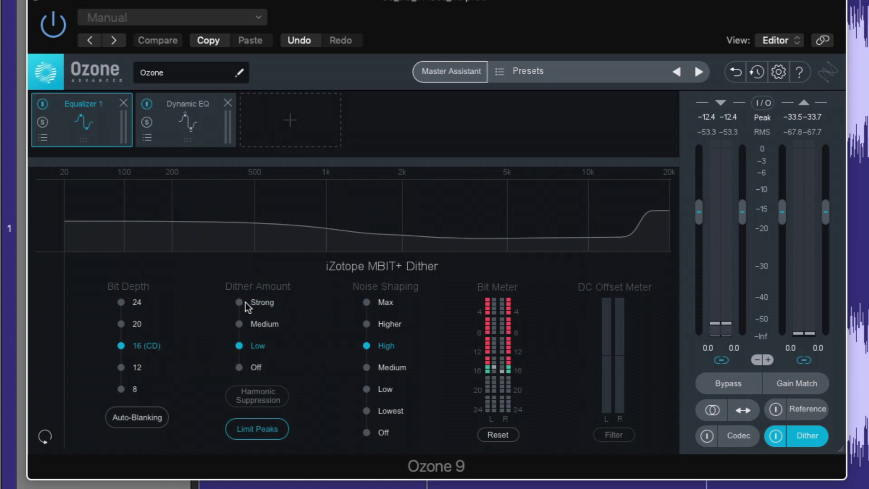
click(249, 303)
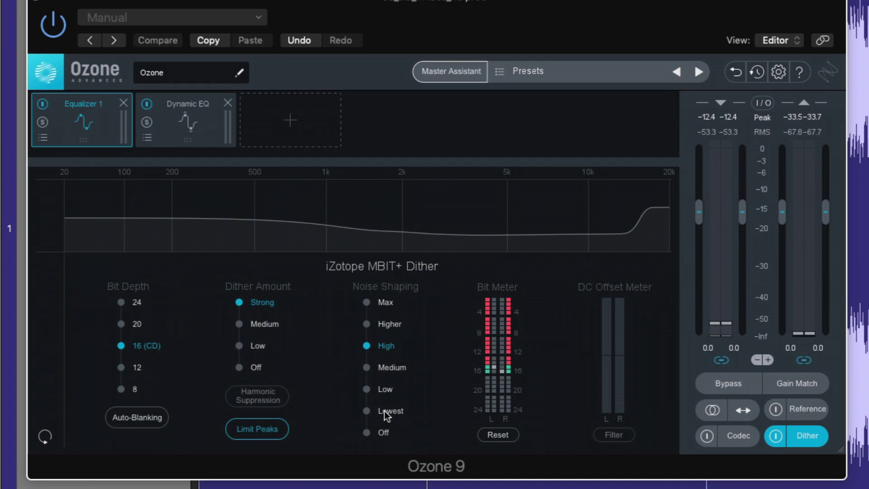
click(366, 433)
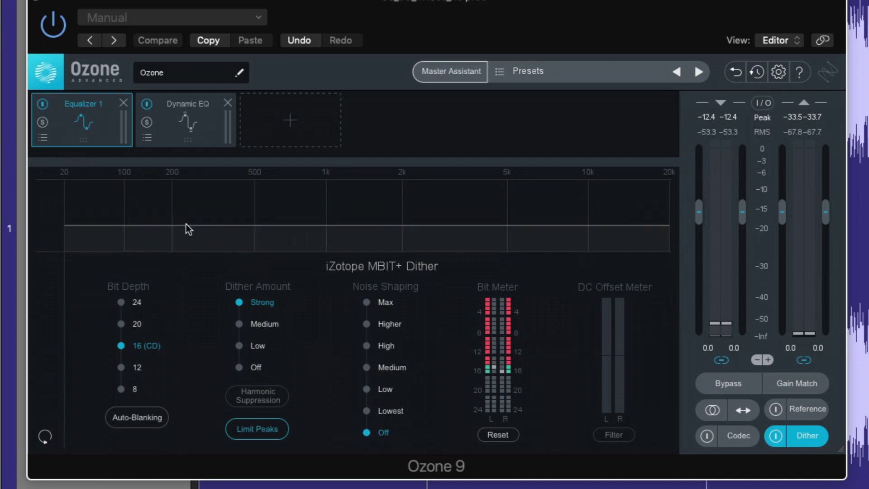
click(369, 303)
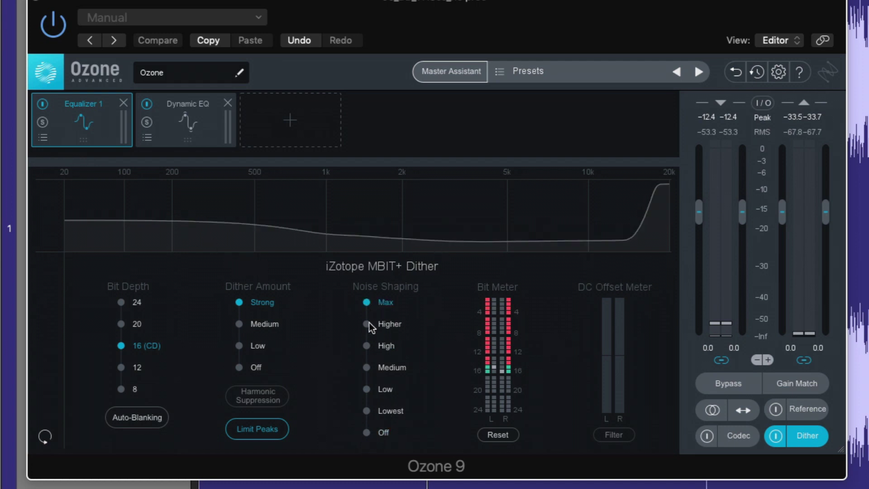
click(369, 325)
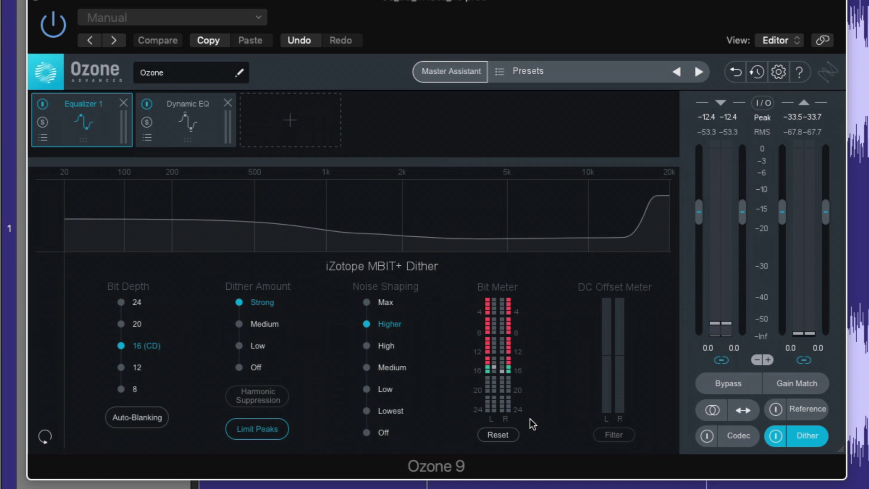
click(393, 349)
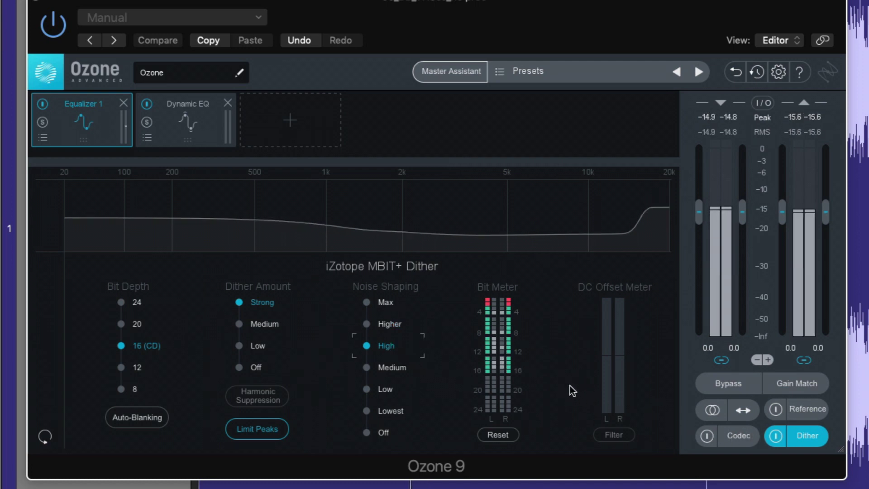
click(379, 411)
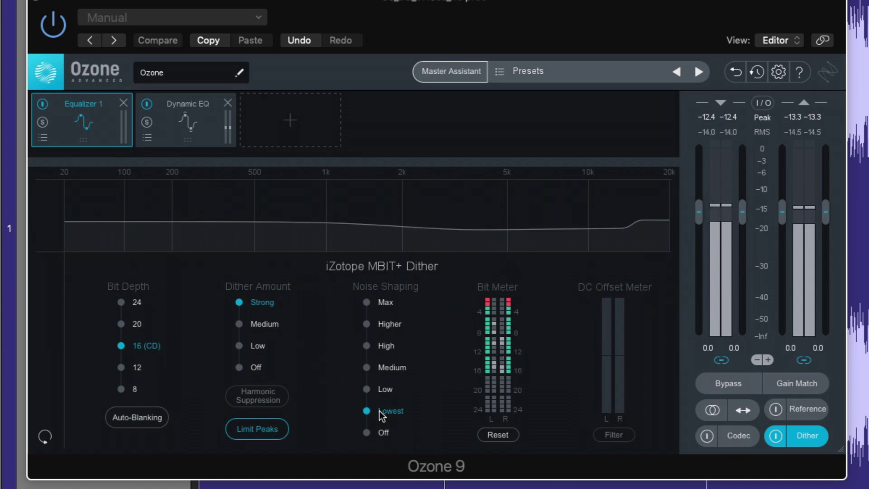
click(380, 347)
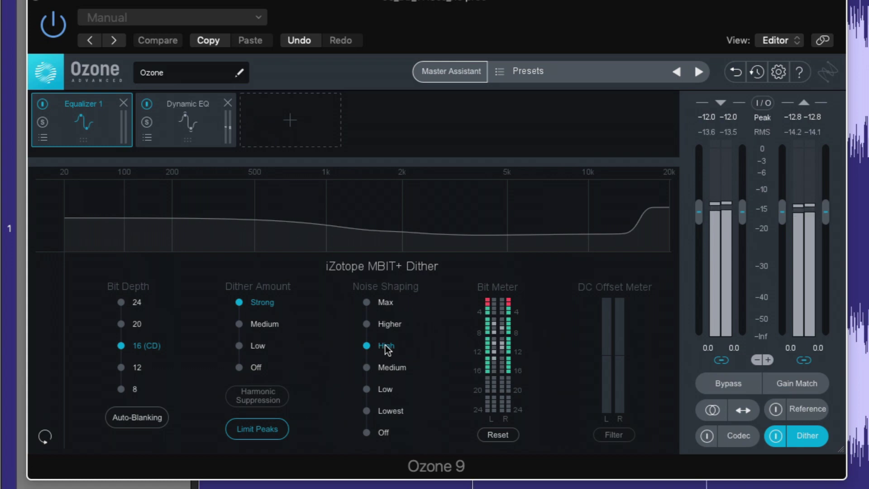